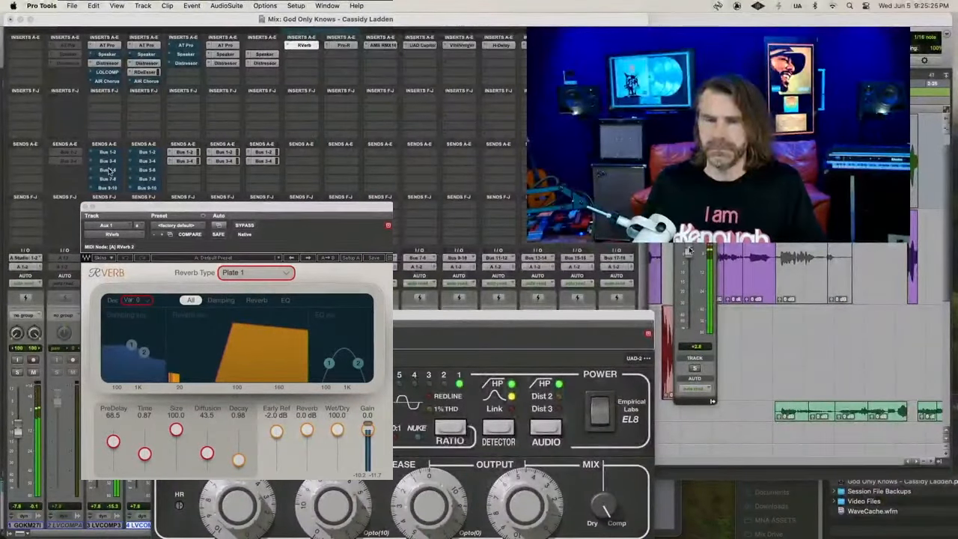
# Lower the lead vocal's send level to the RVerb plate and nudge down the decay time on the AMS RMX16
pyautogui.moveTo(691, 250); pyautogui.dragTo(688, 268)
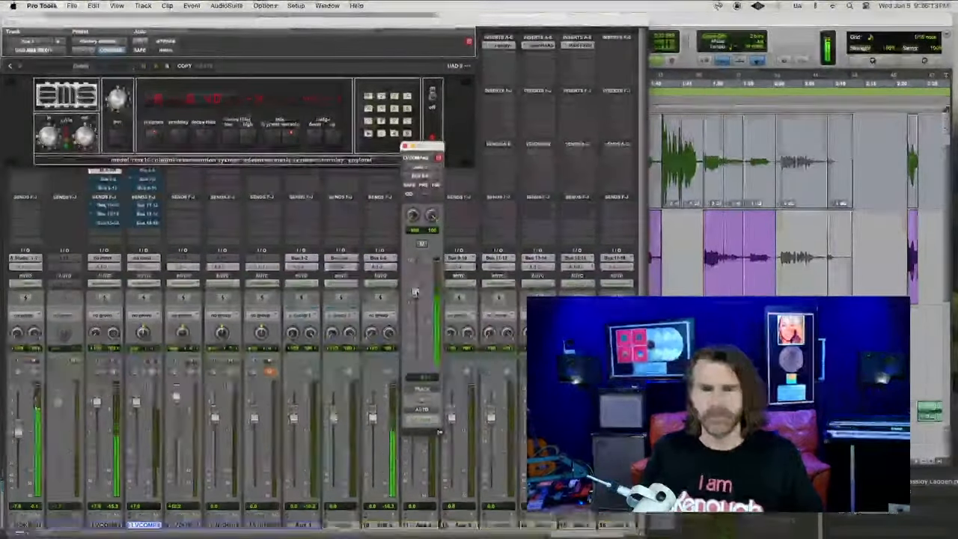
pyautogui.click(203, 136)
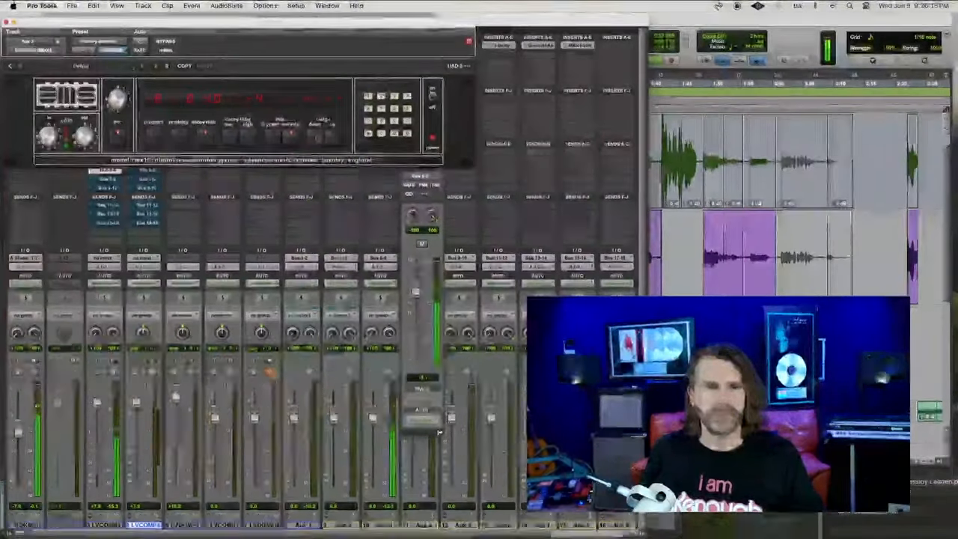
pyautogui.click(315, 137)
pyautogui.click(315, 138)
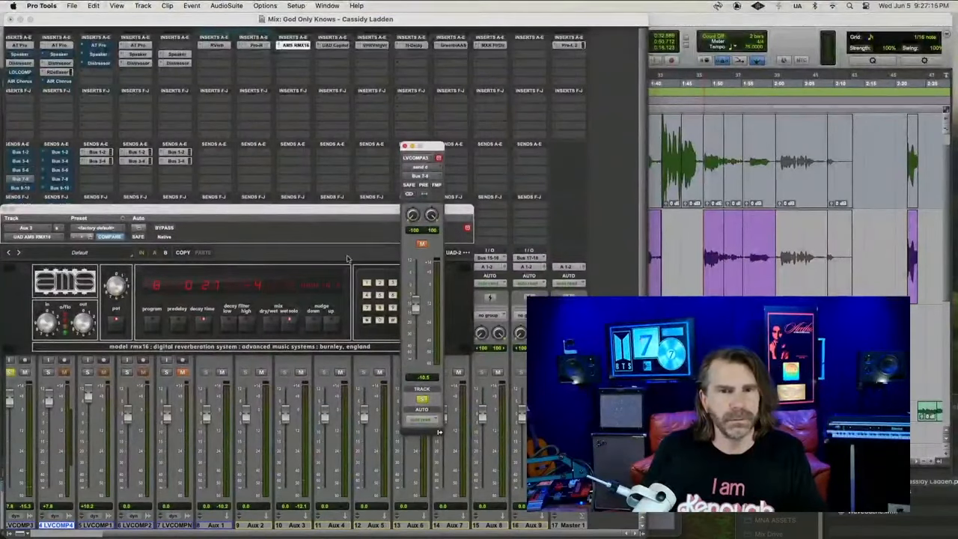
# Switch away from the AMS RMX16 and audition the lead vocal through ValhallaVintageVerb on Aux 5, toggling the track's solo
pyautogui.click(336, 46)
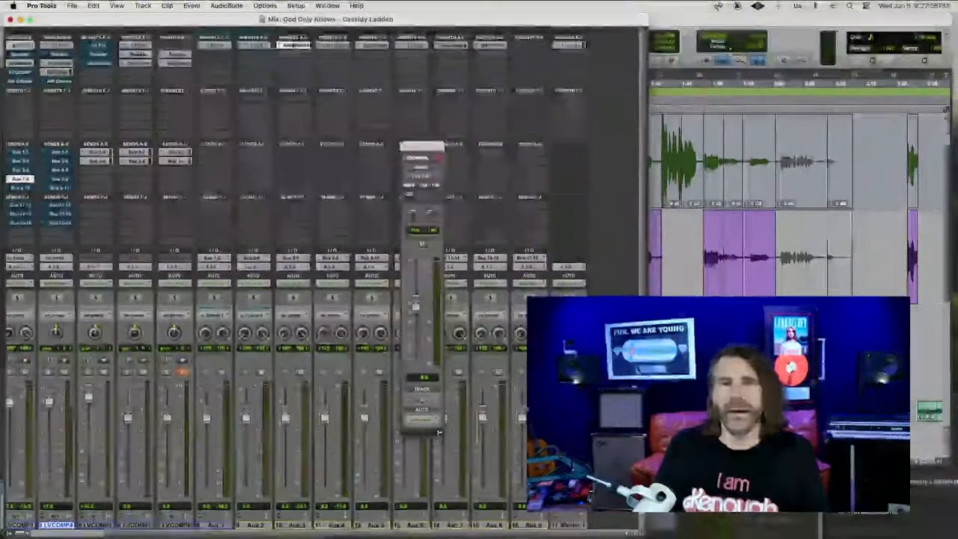
pyautogui.click(293, 46)
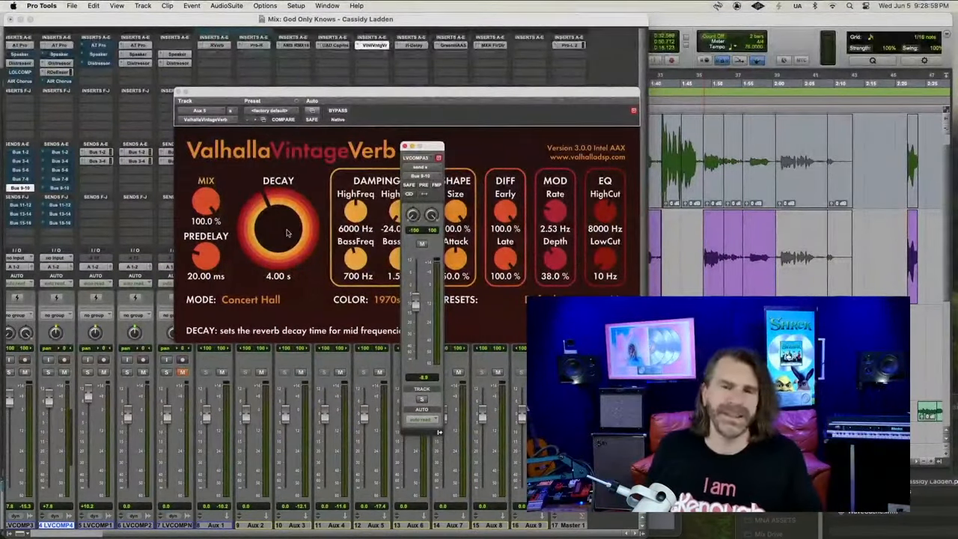
pyautogui.press('space')
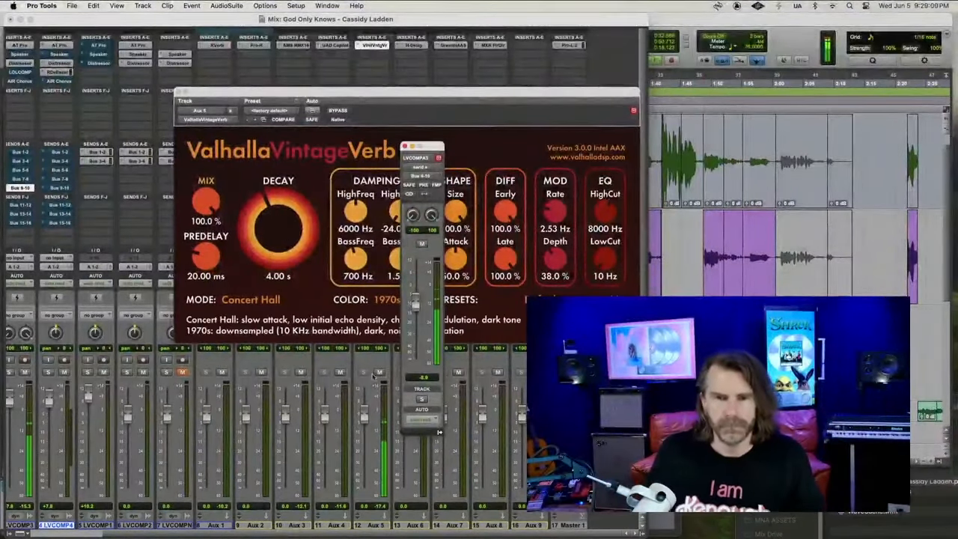
pyautogui.click(421, 398)
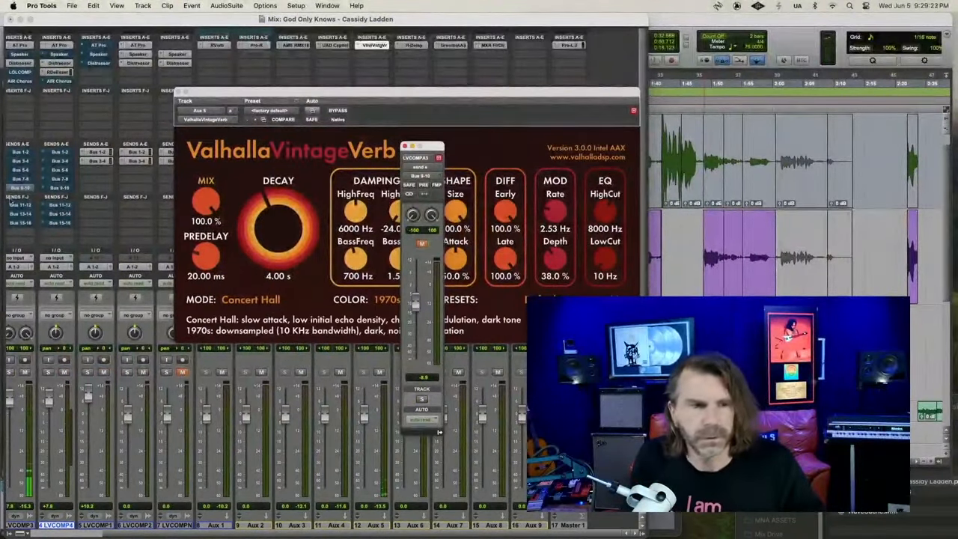
# Open the lead vocal's Bus 11-12 send and the H-Delay on Aux 6, and arrange both windows so neither covers the other
pyautogui.click(13, 204)
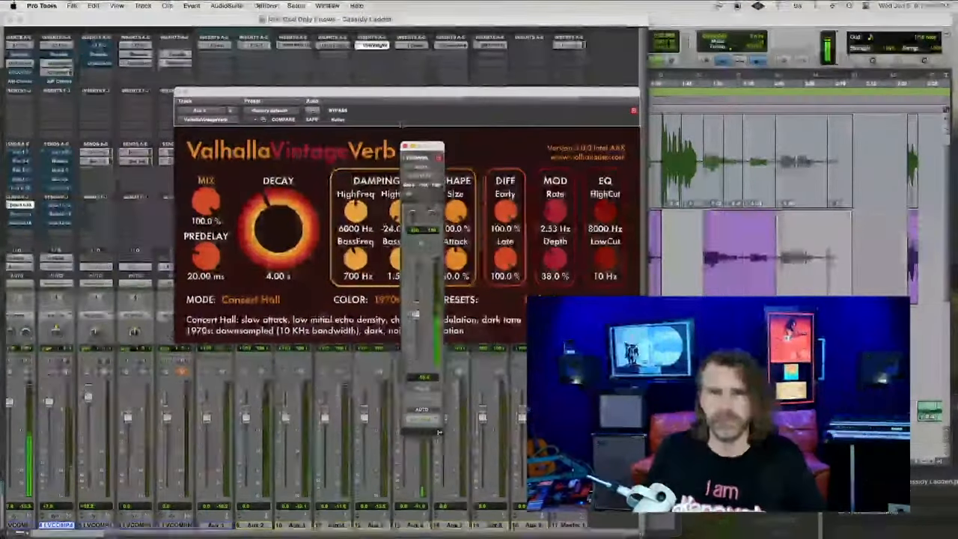
pyautogui.click(414, 45)
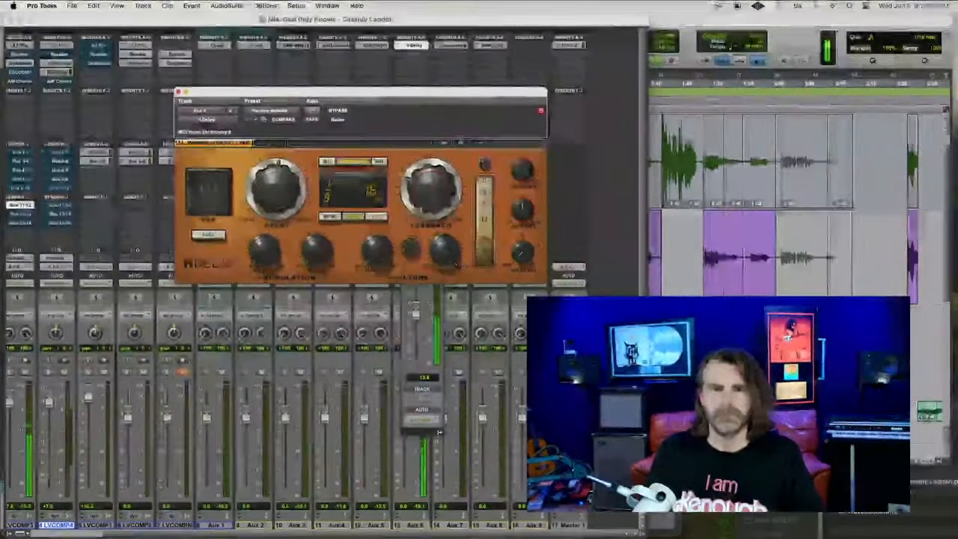
pyautogui.click(408, 349)
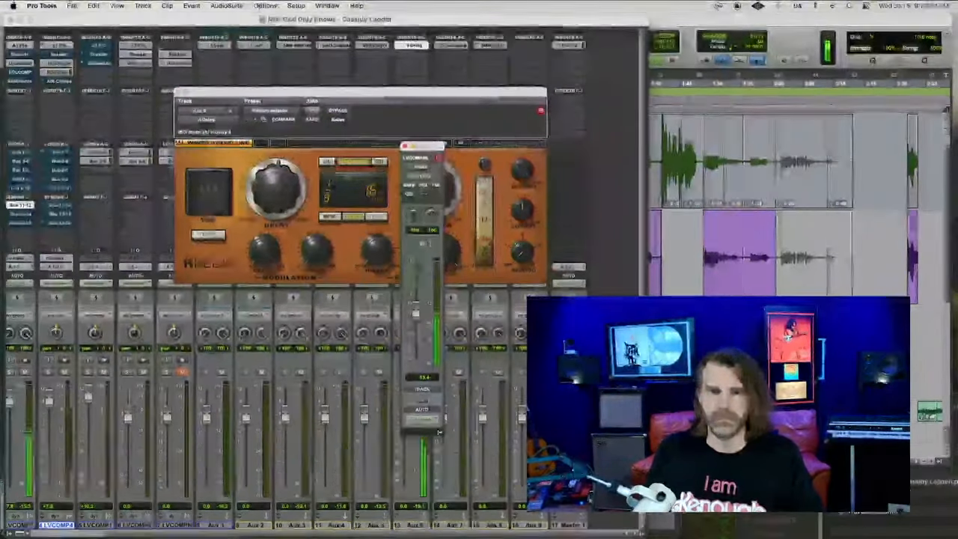
pyautogui.moveTo(431, 147); pyautogui.dragTo(66, 224)
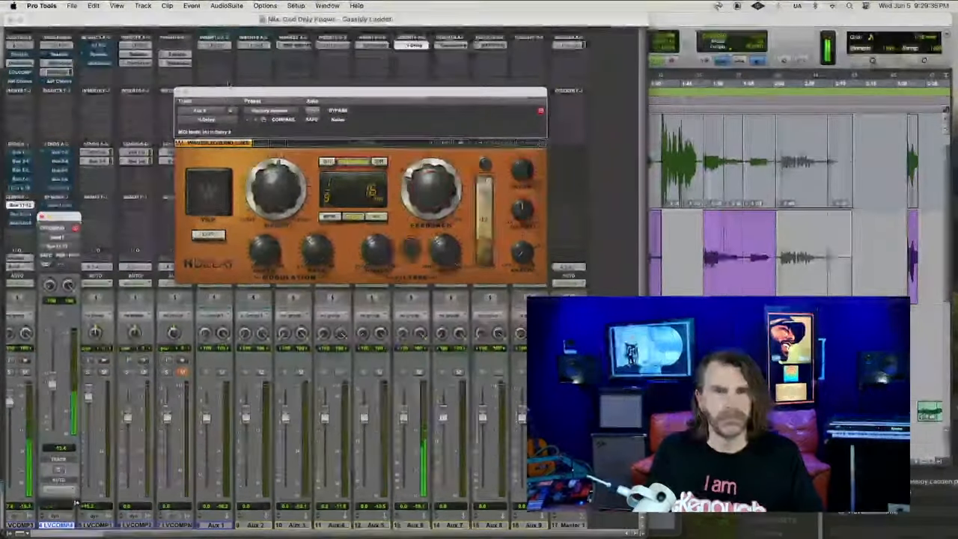
pyautogui.moveTo(228, 94); pyautogui.dragTo(124, 30)
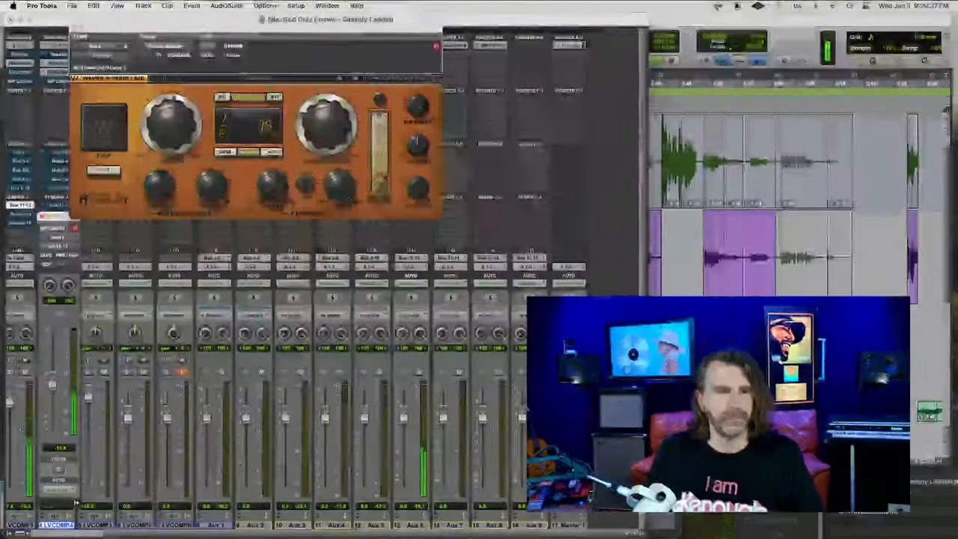
pyautogui.press('space')
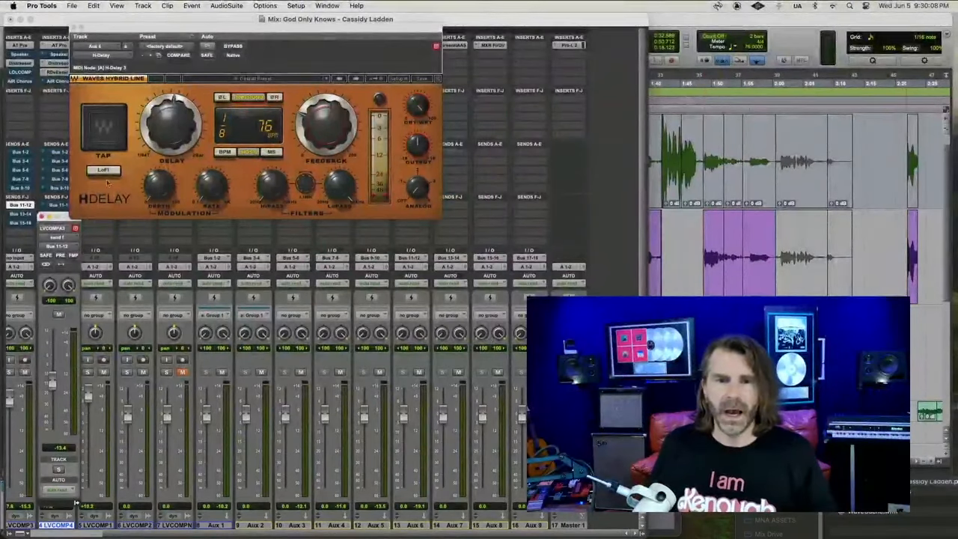
# Lower the H-Delay's low-pass filter and set the lead vocal's Bus 11-12 send level to -14.5 dB
pyautogui.click(355, 190)
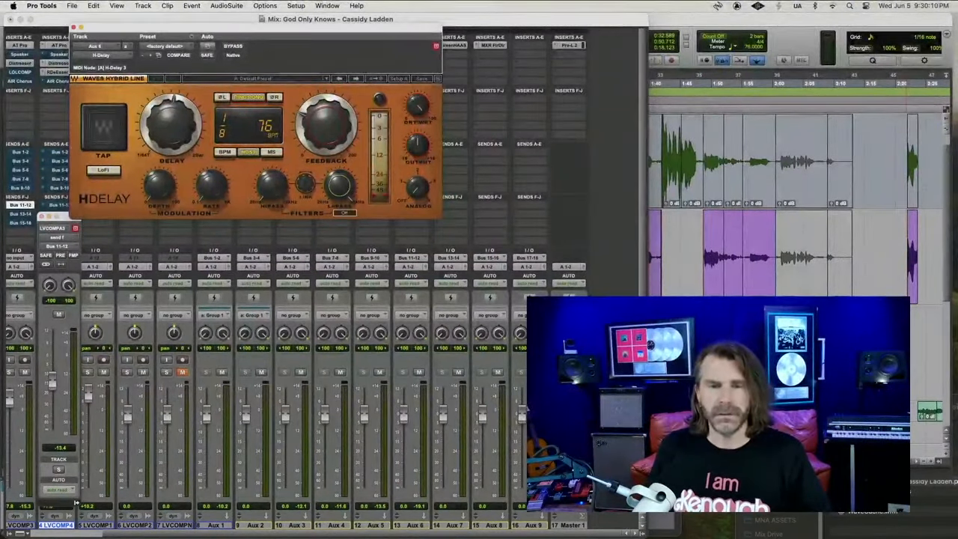
pyautogui.moveTo(341, 187); pyautogui.dragTo(341, 202)
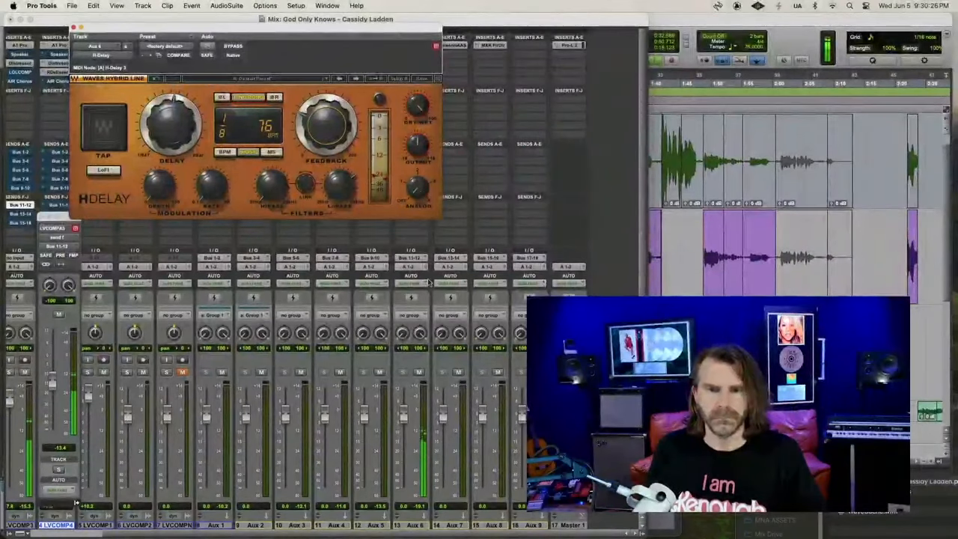
pyautogui.click(51, 385)
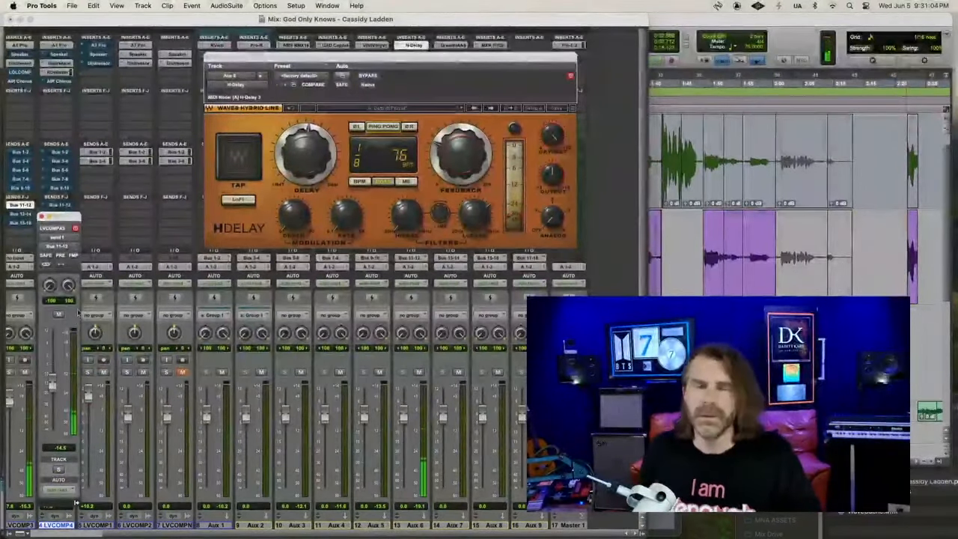
# Switch the H-Delay to Ping Pong mode and close the plug-in
pyautogui.press('space')
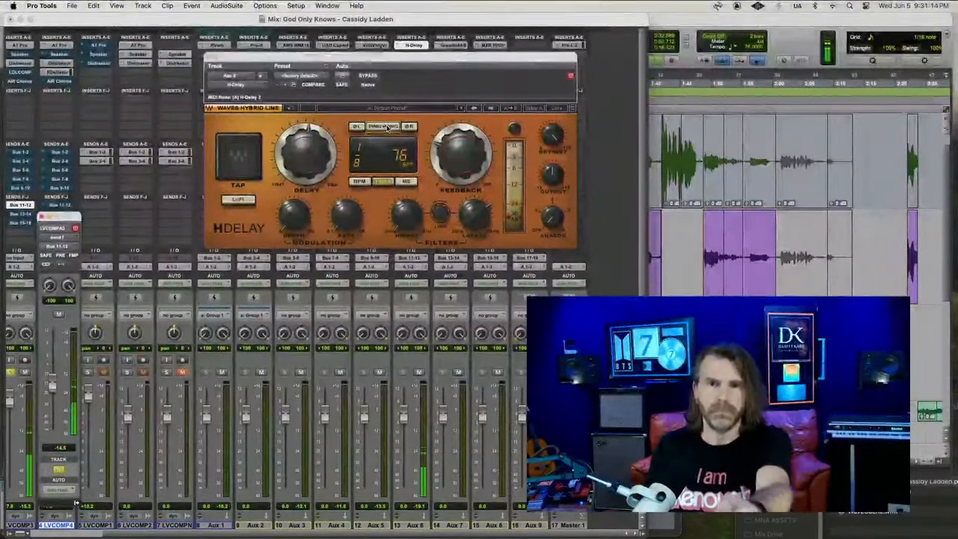
pyautogui.click(387, 127)
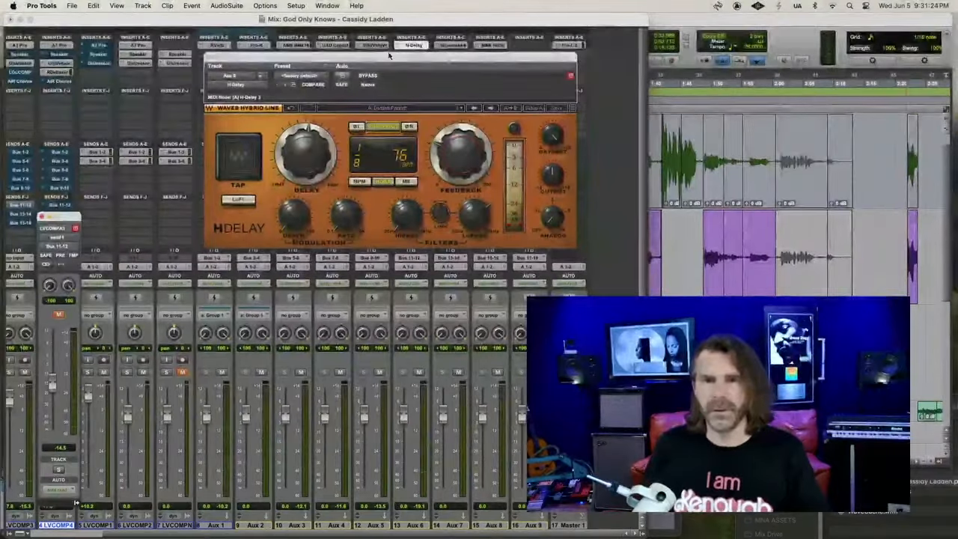
pyautogui.click(410, 46)
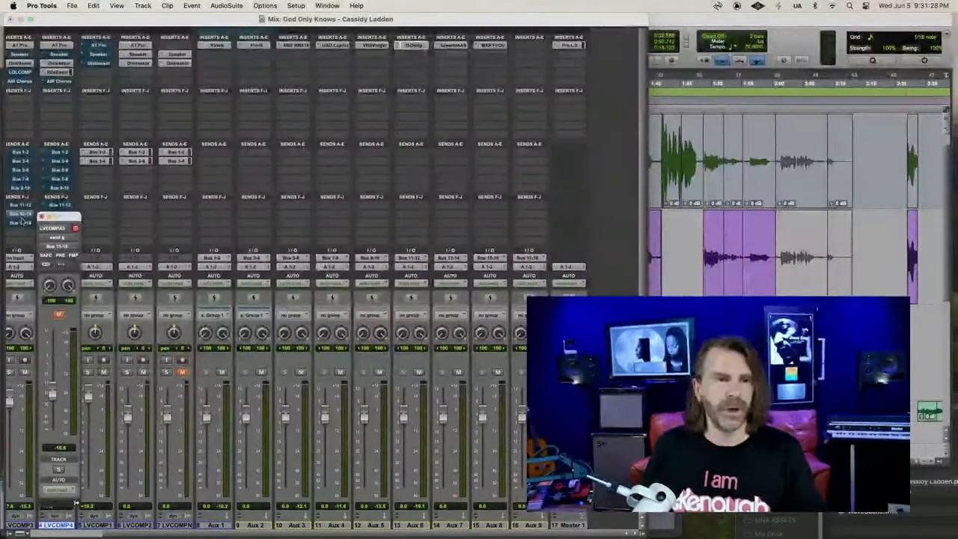
# Open the GreenHAAS on Aux 7 and try a lower Bus 13-14 send level, undoing the last two changes
pyautogui.click(450, 45)
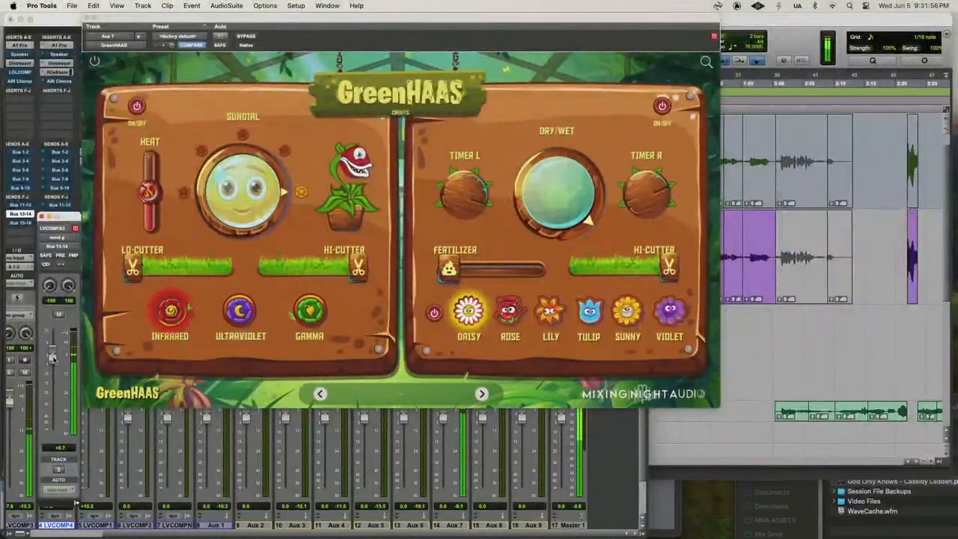
pyautogui.moveTo(52, 363); pyautogui.dragTo(51, 377)
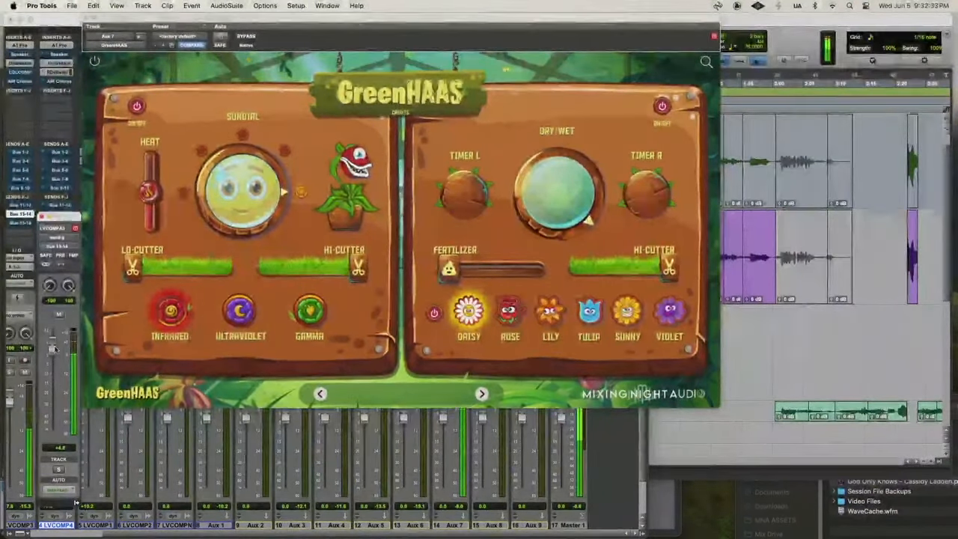
pyautogui.press('super+z')
pyautogui.press('super+z')
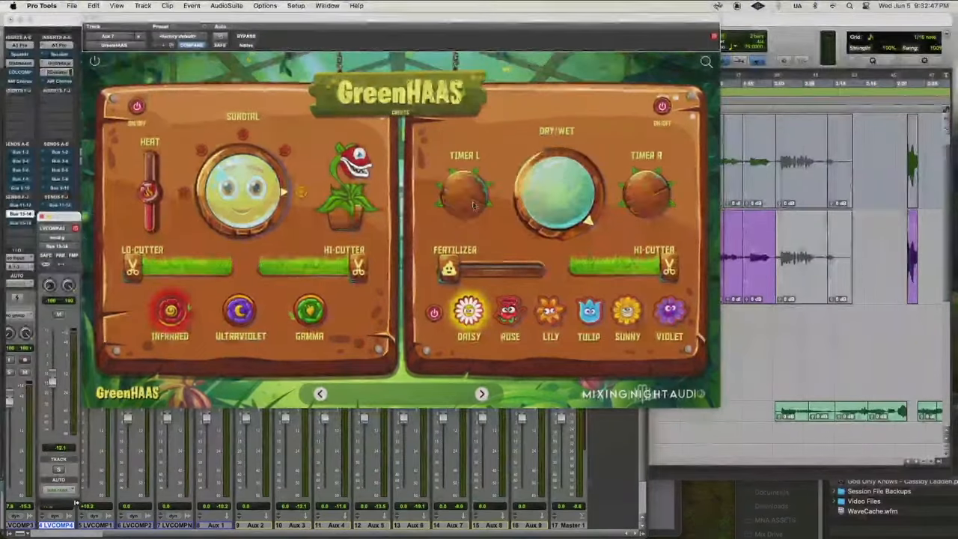
# Turn down the GreenHAAS Timer L and lower the lead vocal's Bus 13-14 send level
pyautogui.moveTo(477, 199); pyautogui.dragTo(477, 278)
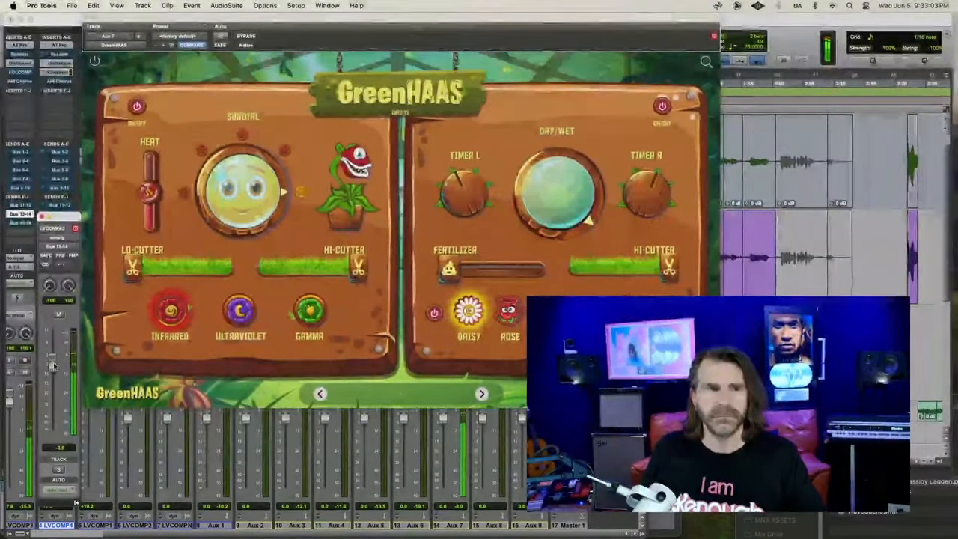
pyautogui.moveTo(52, 372); pyautogui.dragTo(54, 381)
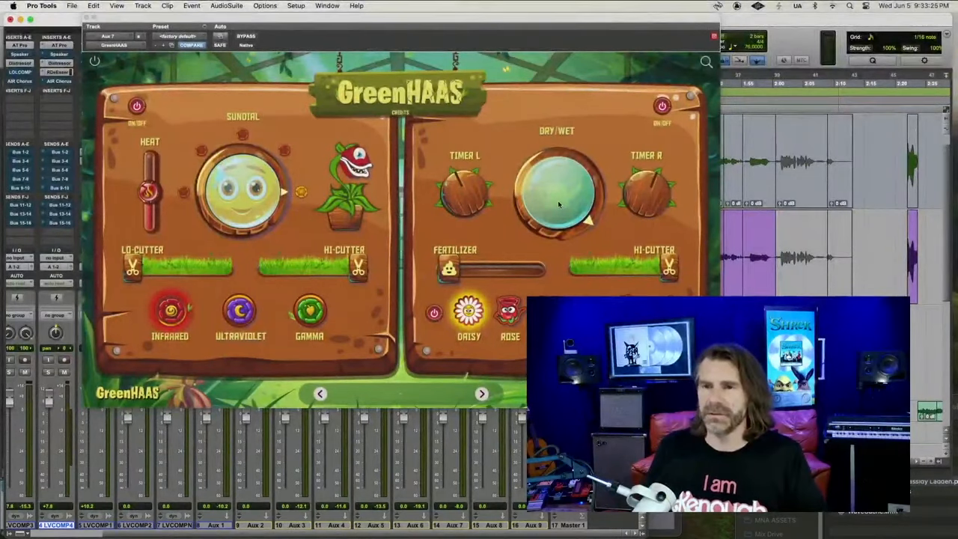
# Adjust the Dry/Wet balance of the GreenHAAS on Aux 7
pyautogui.moveTo(558, 200); pyautogui.dragTo(541, 79)
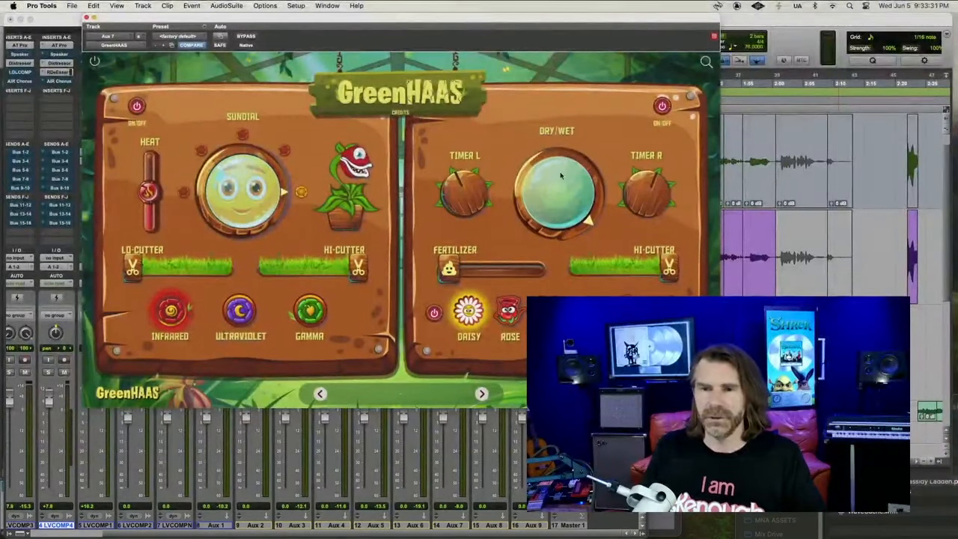
pyautogui.moveTo(564, 178); pyautogui.dragTo(523, 144)
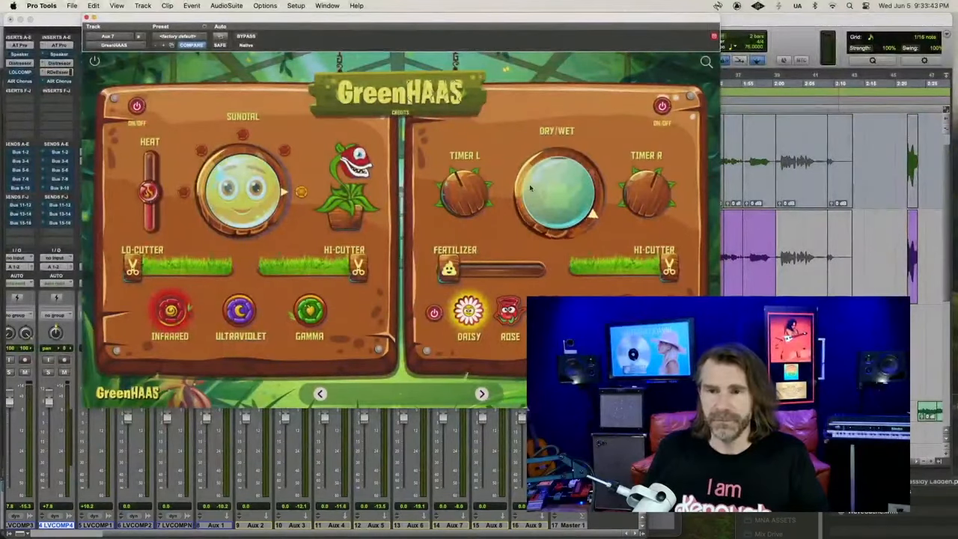
pyautogui.moveTo(531, 188); pyautogui.dragTo(517, 277)
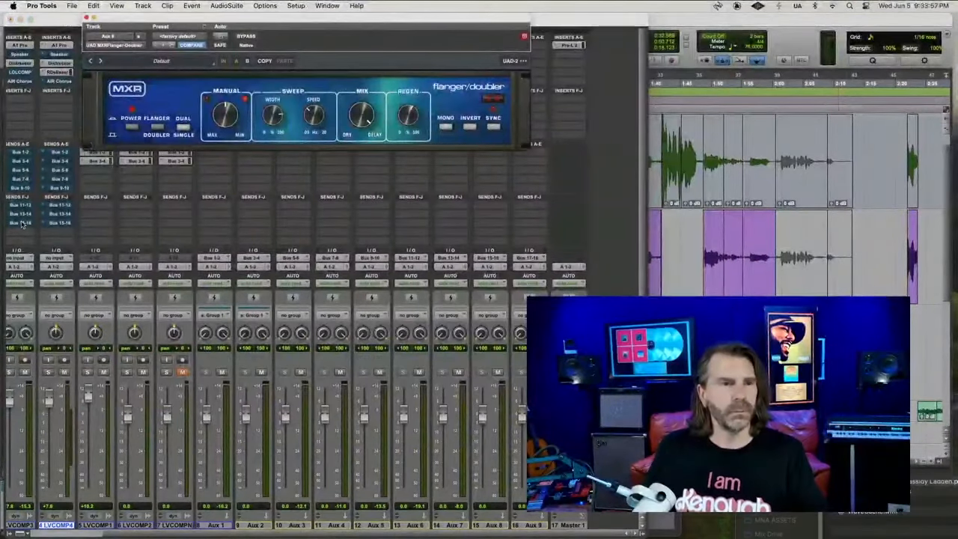
# Play the lead vocal through its Bus 15-16 send to the MXR flanger/doubler and turn down the Regen
pyautogui.click(23, 223)
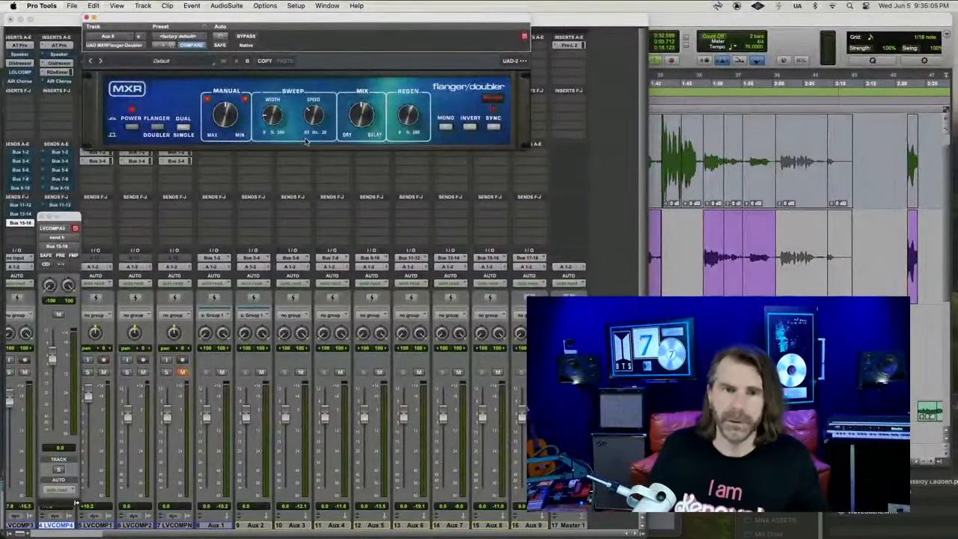
pyautogui.press('space')
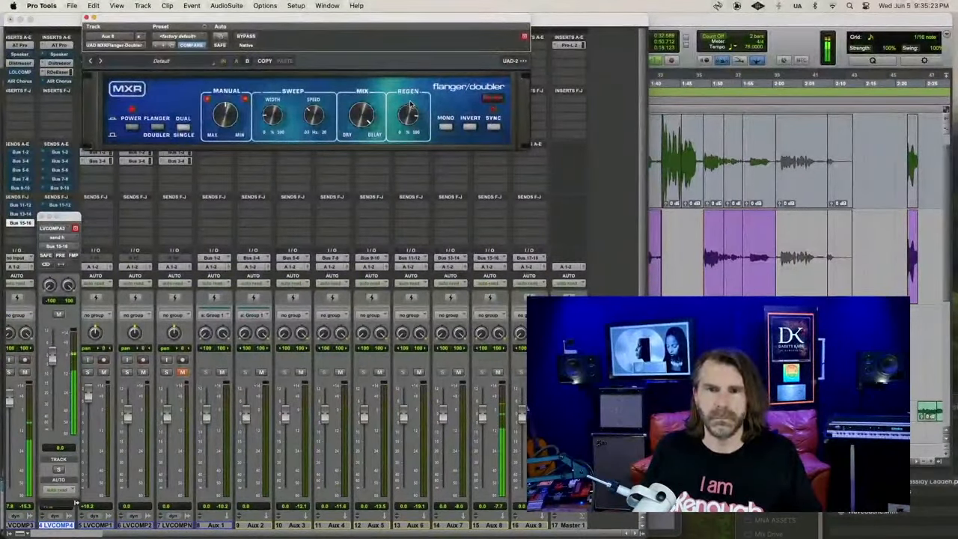
pyautogui.moveTo(410, 107); pyautogui.dragTo(409, 122)
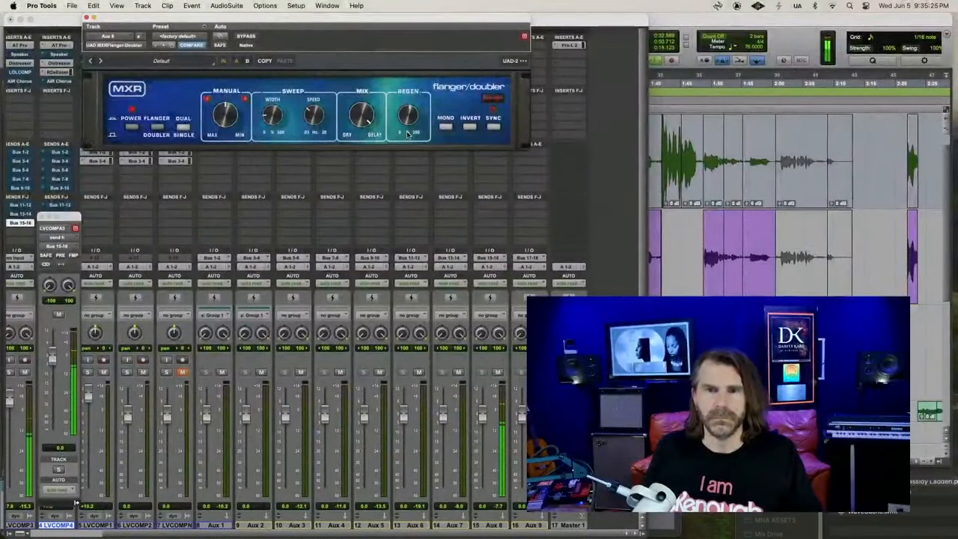